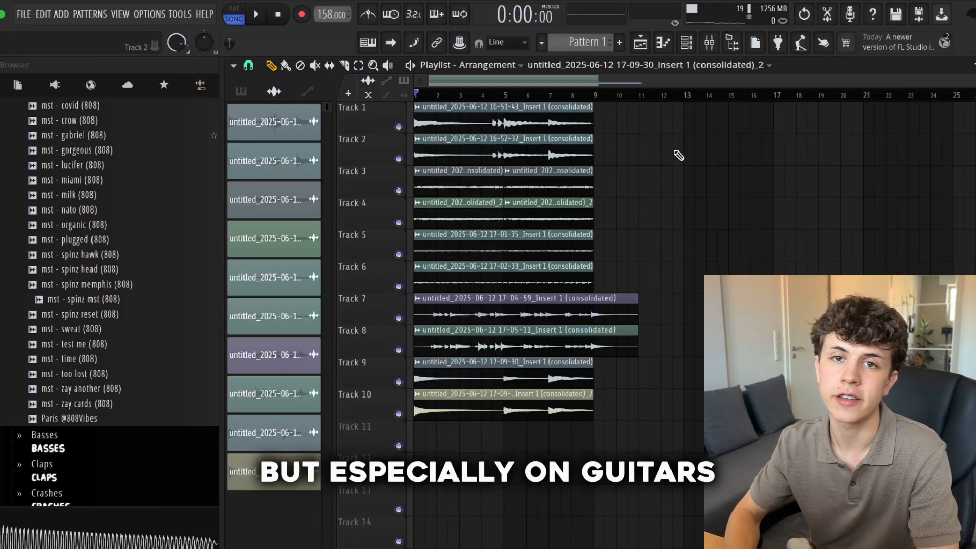
# - Route all audio clip channels to their own mixer tracks and check Guitar Rig 7's main clean preset on the first recording
pyautogui.press('F6')
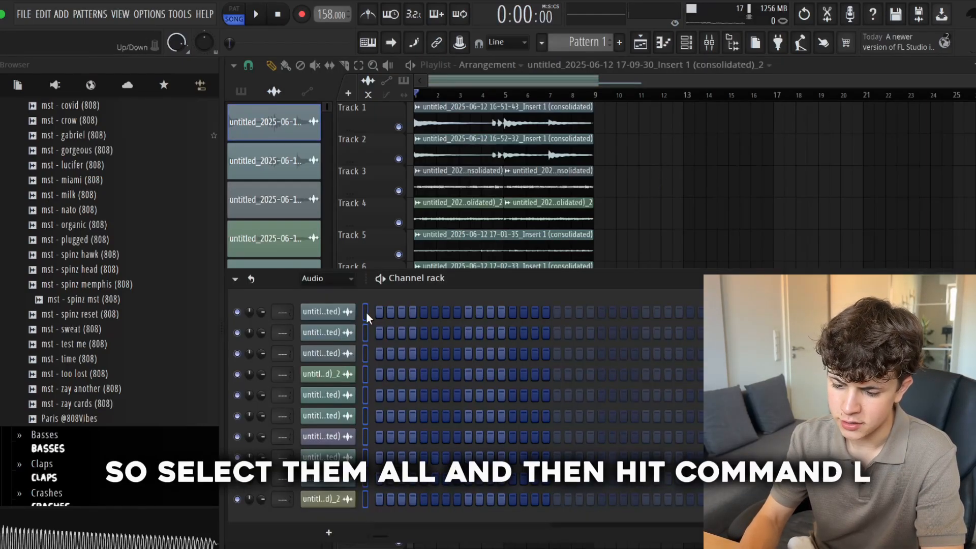
pyautogui.press('super+l')
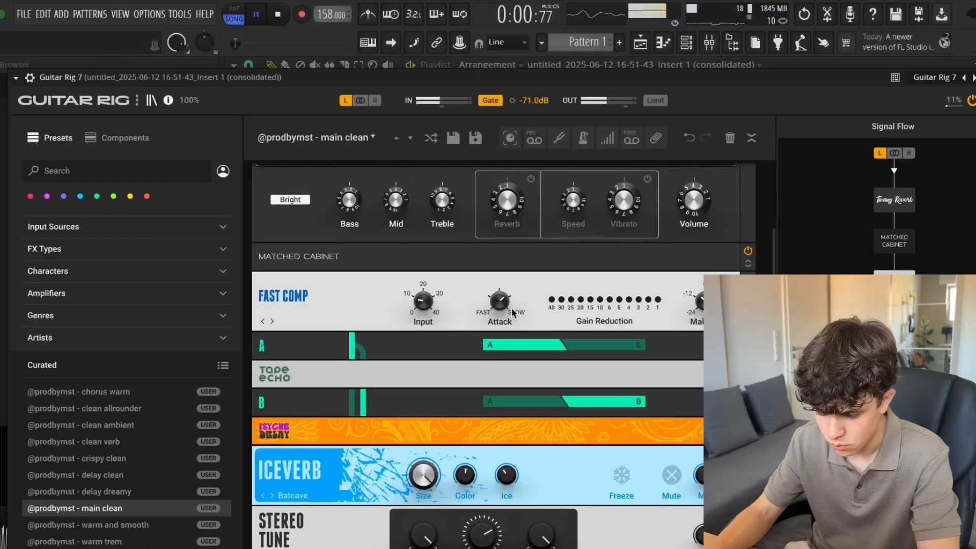
pyautogui.scroll(2, 512, 313)
pyautogui.press('Escape')
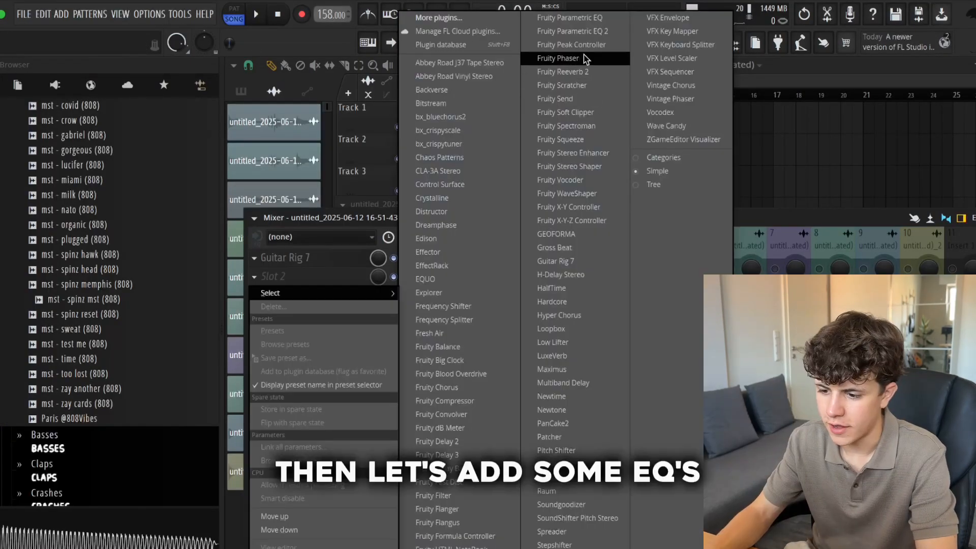
# - Add Fruity Parametric EQ 2 after Guitar Rig 7 and cut the lows at around 100 Hz with a high-pass
pyautogui.click(631, 29)
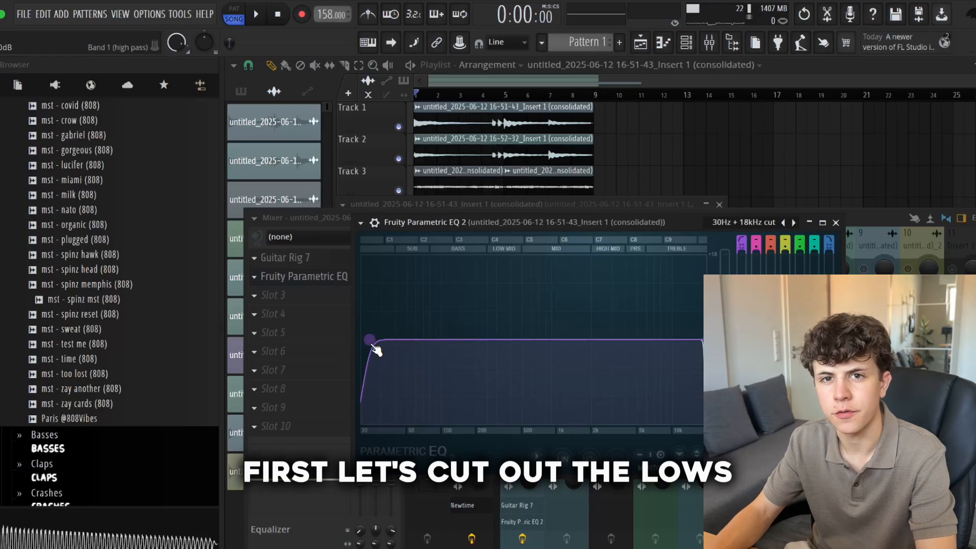
pyautogui.moveTo(374, 350); pyautogui.dragTo(446, 339)
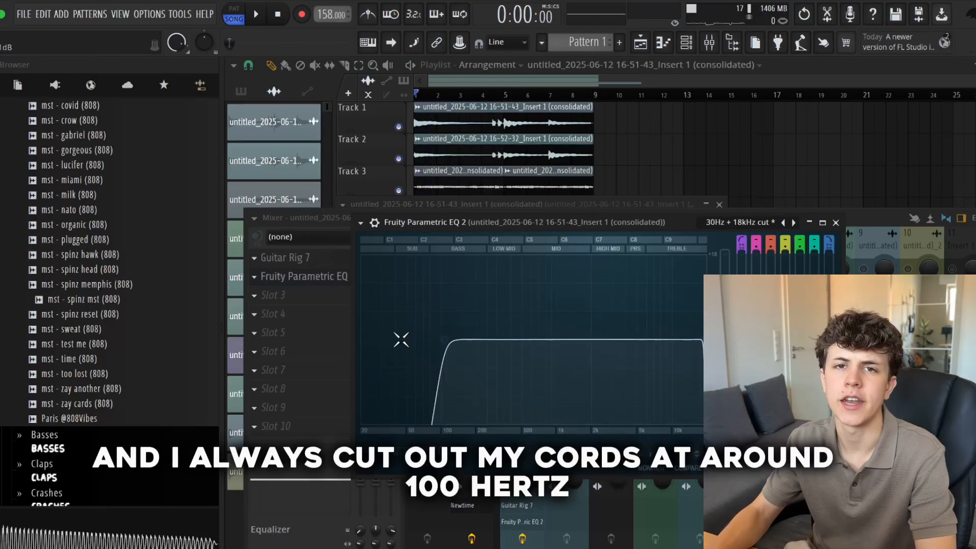
pyautogui.moveTo(466, 218); pyautogui.dragTo(468, 196)
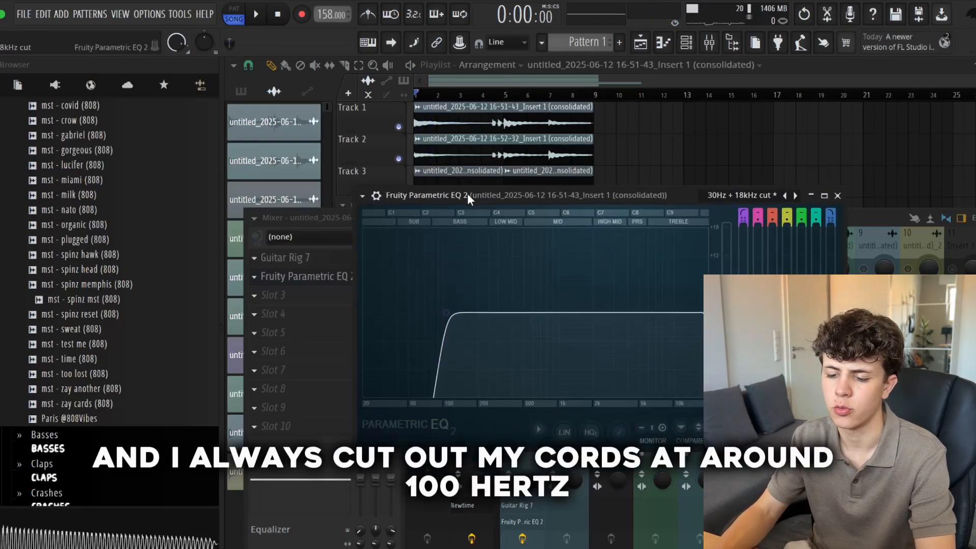
pyautogui.press('space')
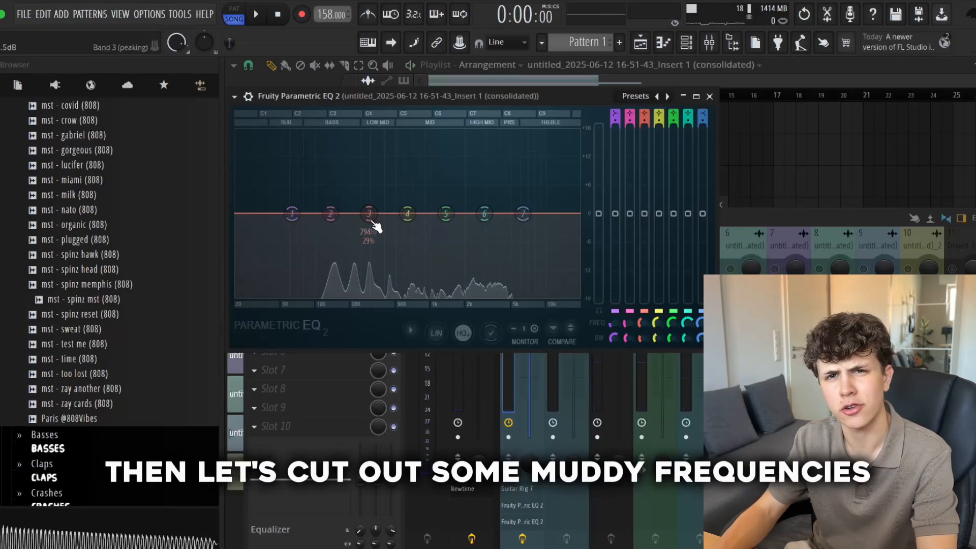
# - During playback, dip bands 3, 4 and 5 of the second EQ in the muddy low range, with band 4 narrow at 279 Hz
pyautogui.press('space')
pyautogui.moveTo(375, 230); pyautogui.dragTo(334, 228)
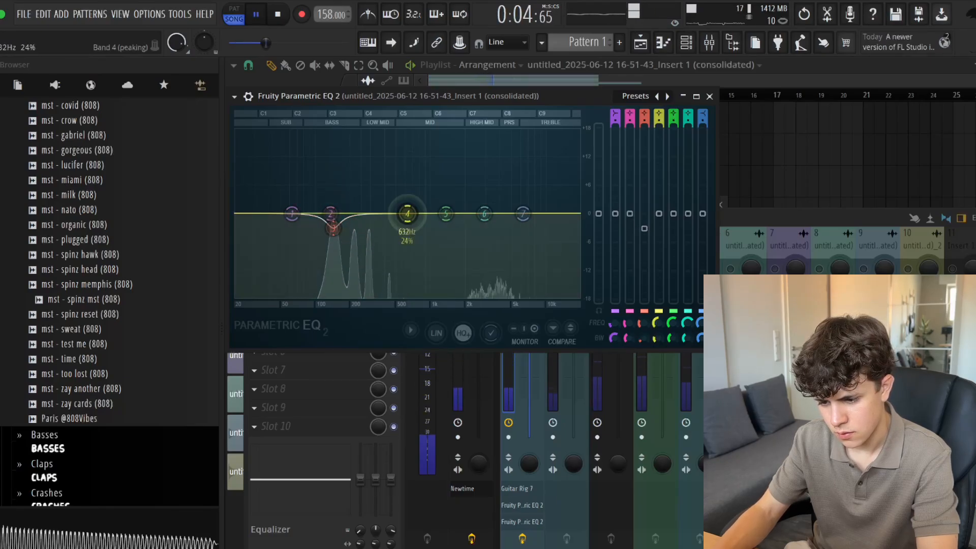
pyautogui.moveTo(407, 213); pyautogui.dragTo(365, 249)
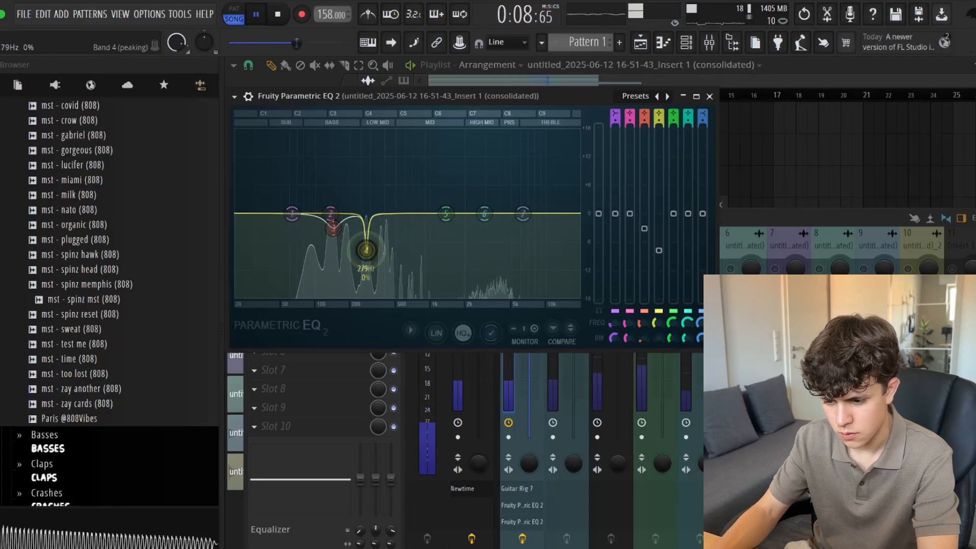
pyautogui.moveTo(445, 214); pyautogui.dragTo(375, 240)
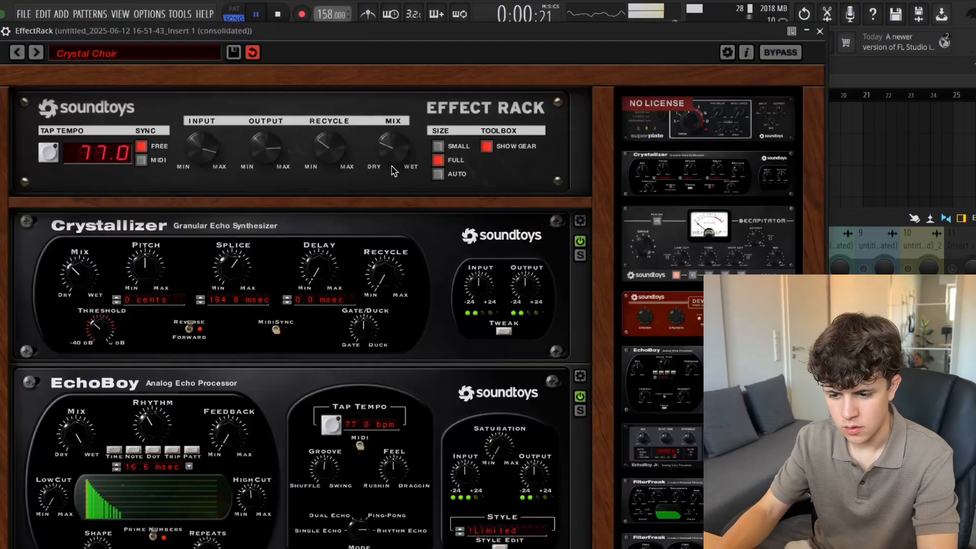
# - Blend the EffectRack's Crystal Choir preset into the first guitar track at 27% mix, checking it in playback
pyautogui.press('Escape')
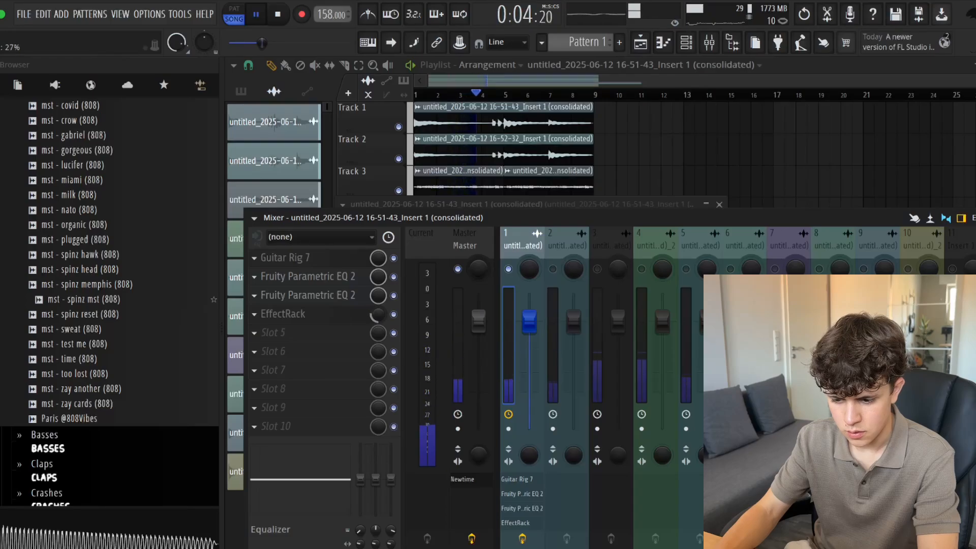
pyautogui.moveTo(472, 213); pyautogui.dragTo(460, 213)
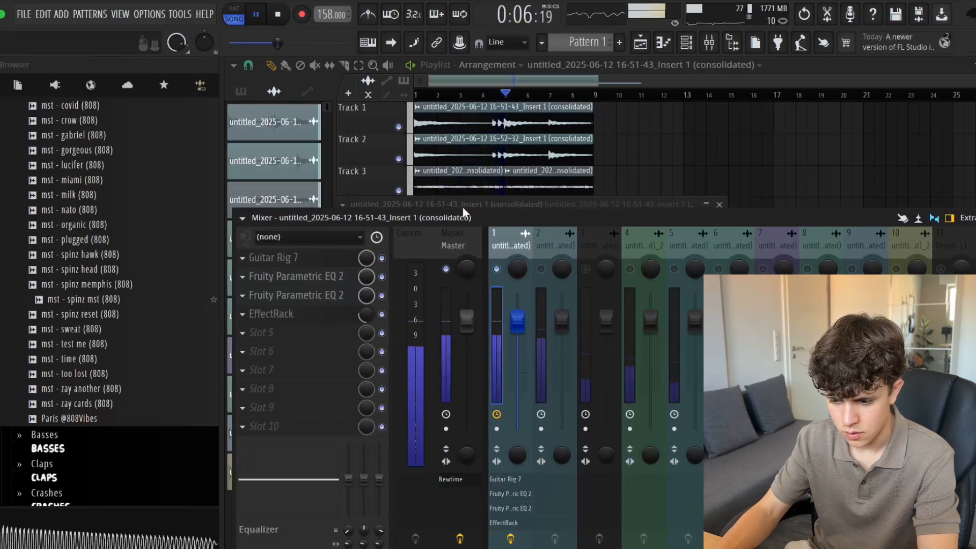
pyautogui.press('space')
# - Copy the first recording's complete effect chain onto mixer track 2
pyautogui.rightClick(510, 256)
pyautogui.click(510, 256)
pyautogui.rightClick(510, 255)
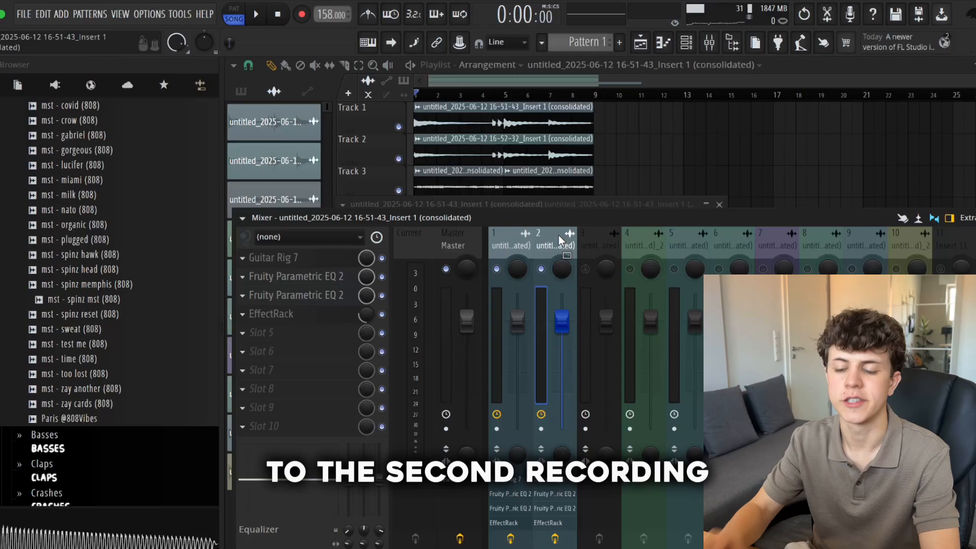
# - Pan mixer track 1 to the left and mixer track 2 to the right
pyautogui.click(518, 263)
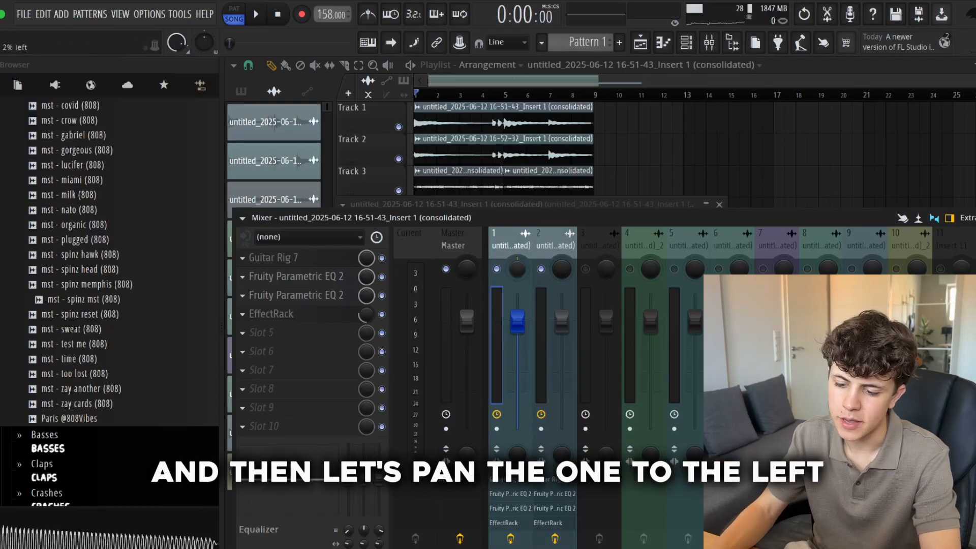
pyautogui.moveTo(561, 269); pyautogui.dragTo(558, 270)
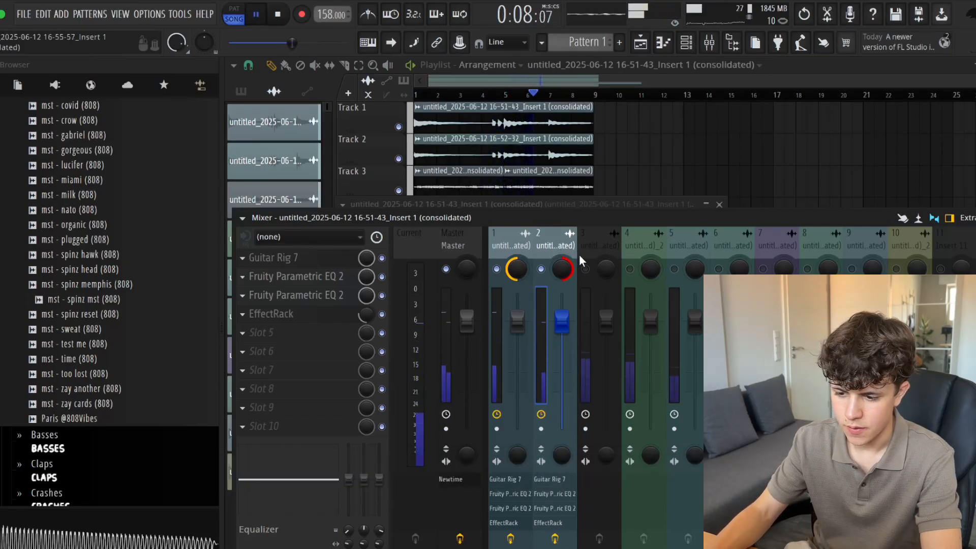
# - Move the two 17-09-30 recordings to mixer tracks 3 and 4 and copy the guitar effect chain onto track 4
pyautogui.click(593, 243)
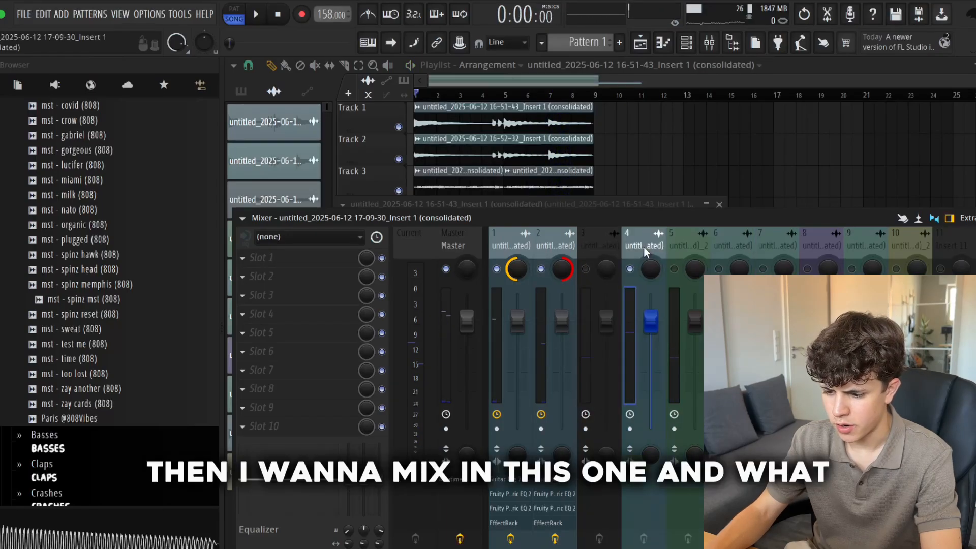
pyautogui.click(644, 247)
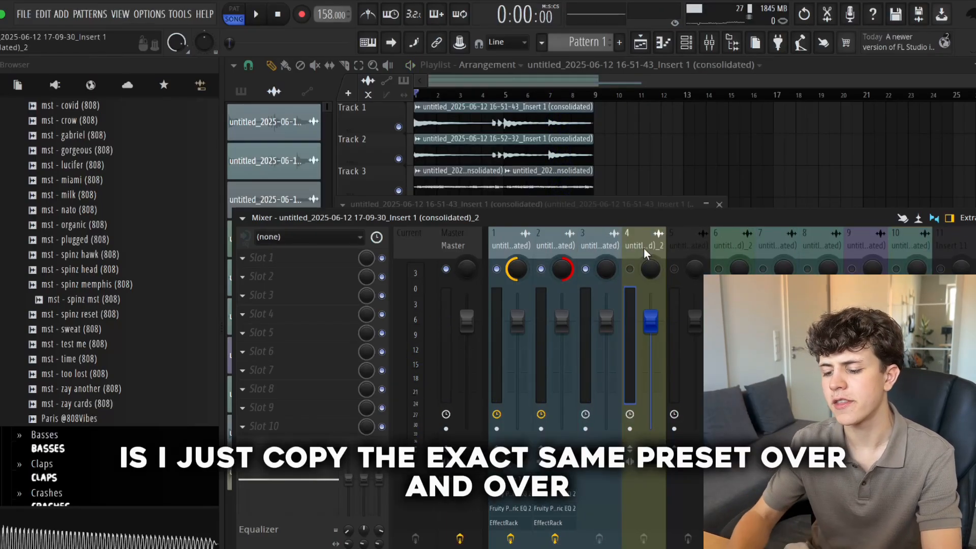
pyautogui.click(553, 234)
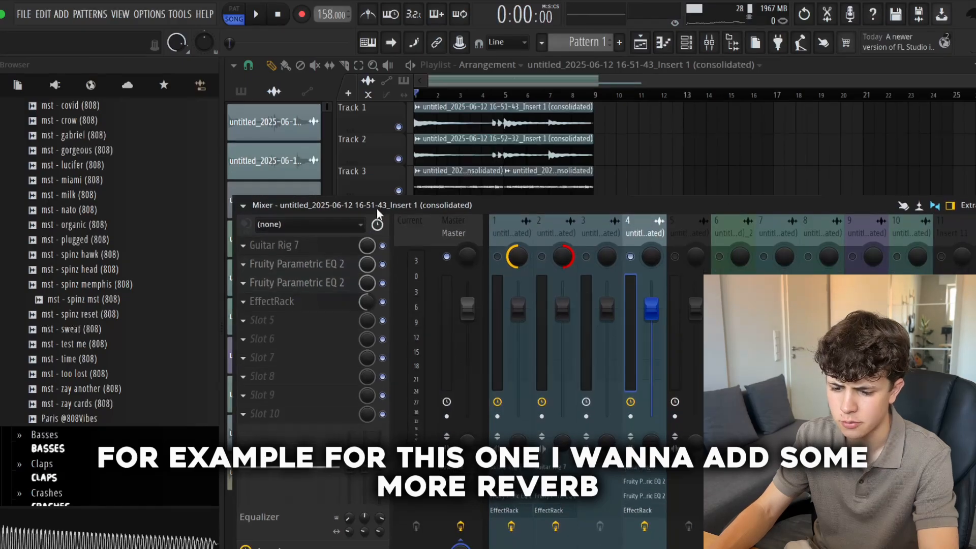
# - Raise the EffectRack mix on mixer track 4 to 78% and insert H-Delay Stereo in slot 4 ahead of it
pyautogui.moveTo(366, 301); pyautogui.dragTo(367, 282)
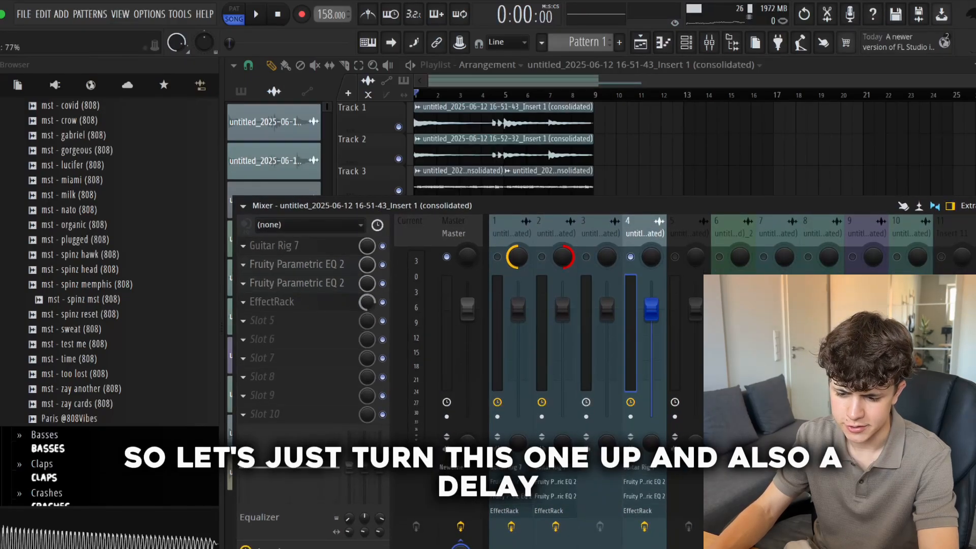
pyautogui.press('space')
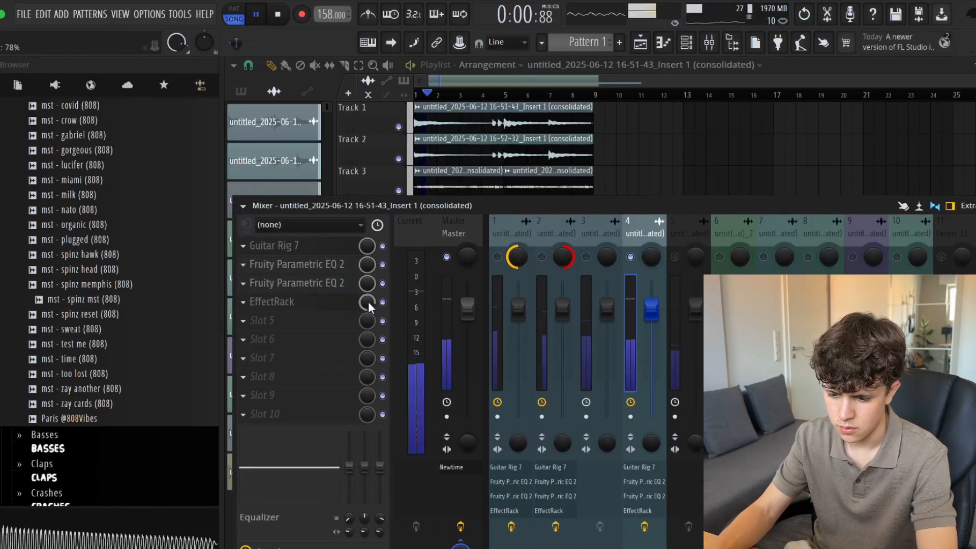
pyautogui.click(340, 325)
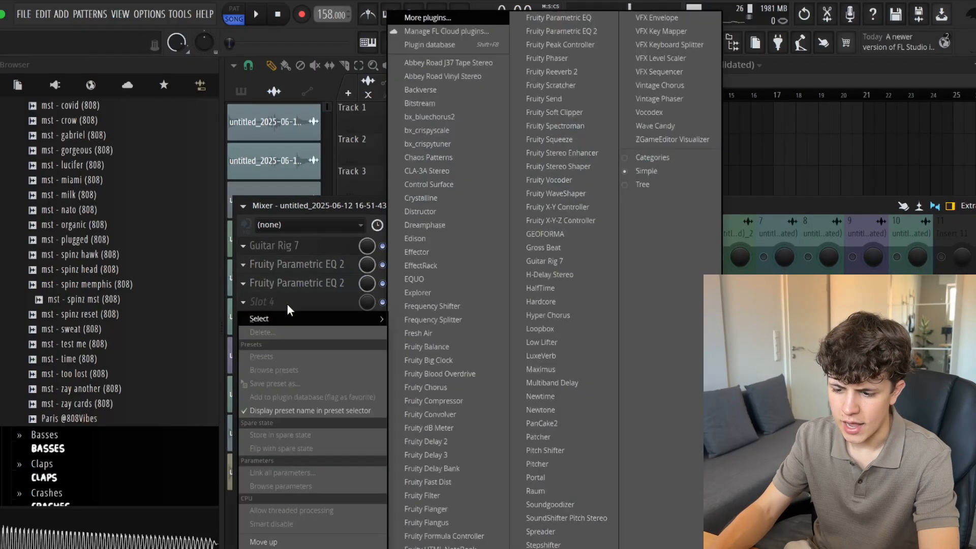
pyautogui.click(562, 272)
pyautogui.moveTo(525, 138); pyautogui.dragTo(526, 141)
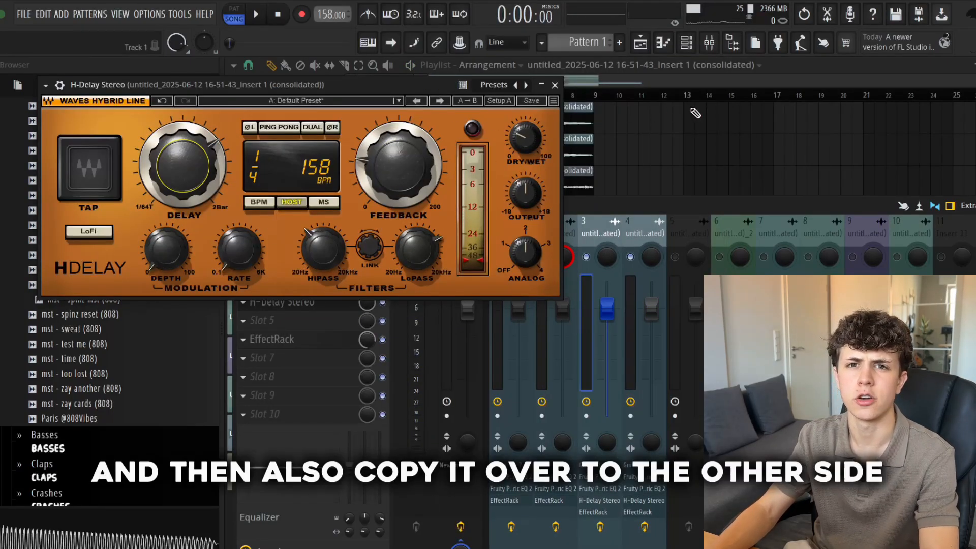
pyautogui.click(555, 85)
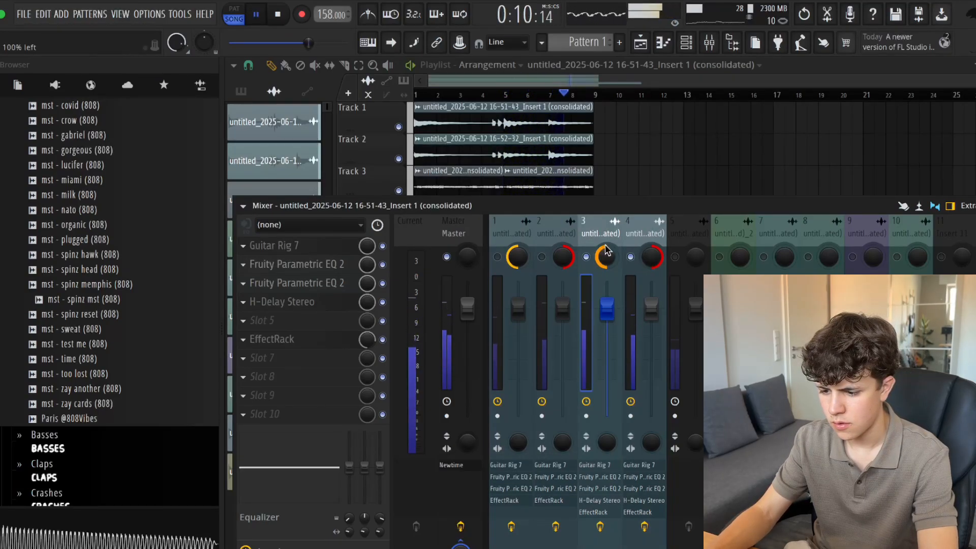
# - Play back the full guitar mix to judge the balance of all ten panned tracks
pyautogui.press('space')
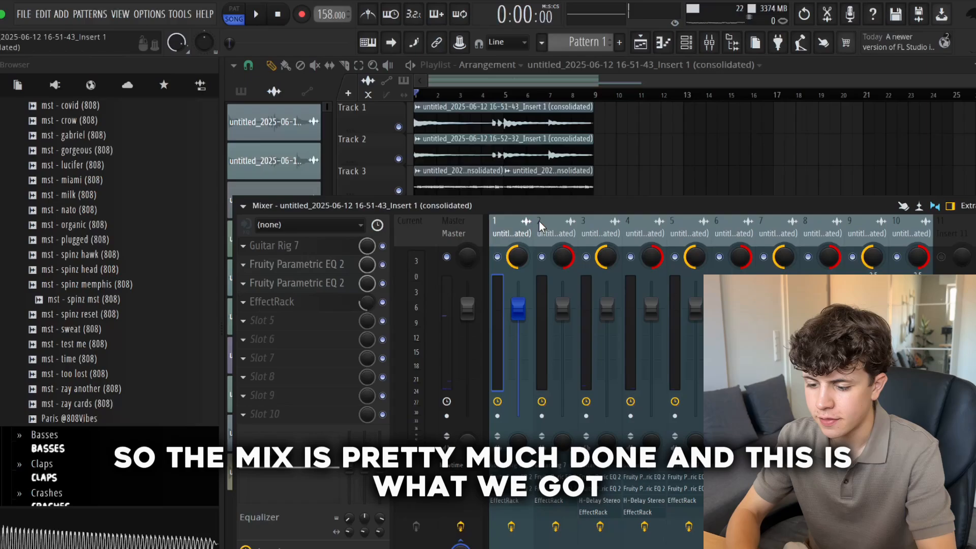
pyautogui.press('space')
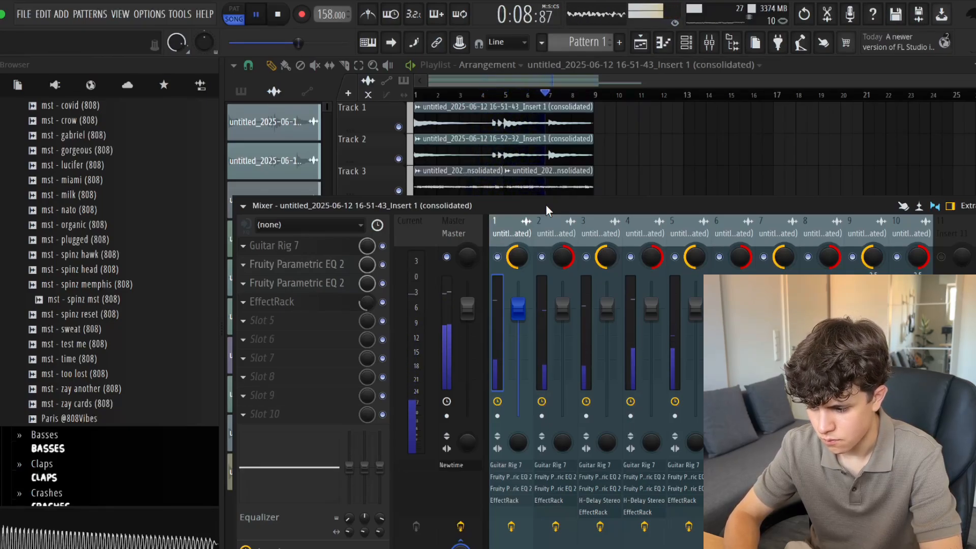
pyautogui.moveTo(873, 319); pyautogui.dragTo(873, 324)
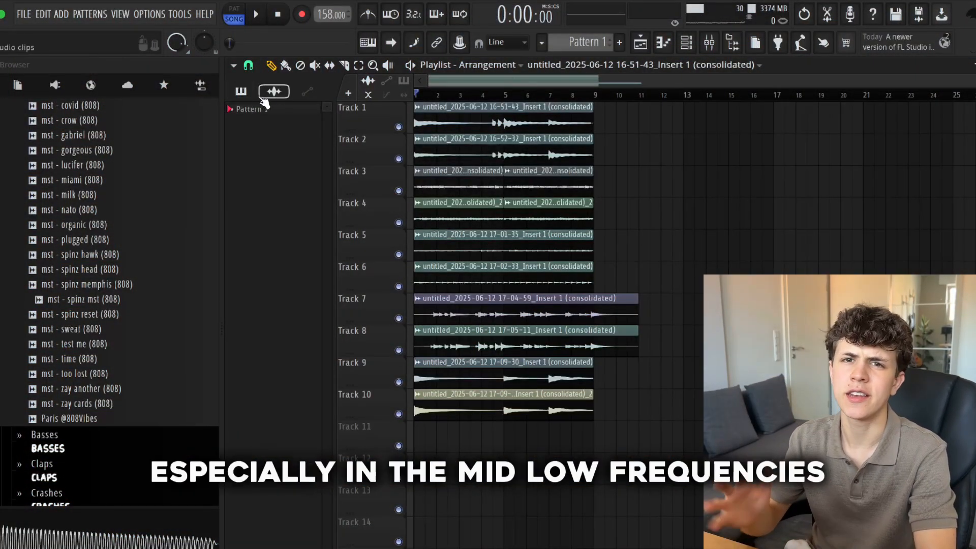
# - Load the Noire piano in Kontakt 8 with the Jazzy preset
pyautogui.moveTo(250, 113); pyautogui.dragTo(577, 445)
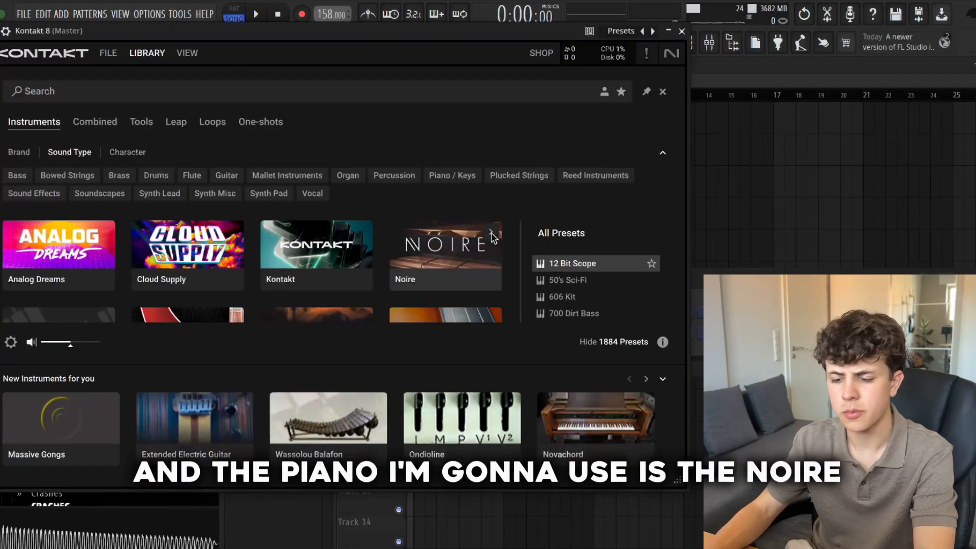
pyautogui.click(491, 235)
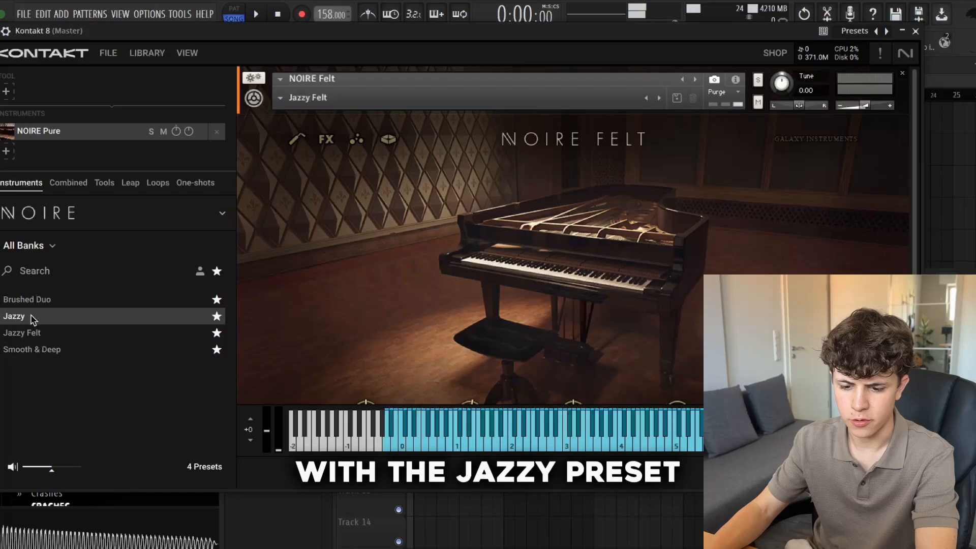
pyautogui.click(30, 330)
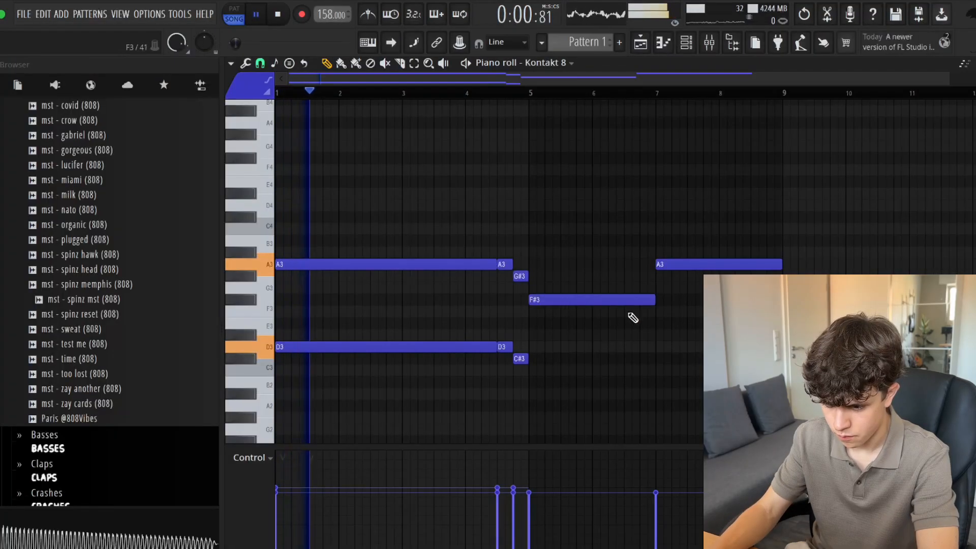
# - Copy the F#3 and A3 notes from bar 5 to bar 9 up to C#4 and E4 and play the result
pyautogui.moveTo(631, 315); pyautogui.dragTo(736, 234)
pyautogui.moveTo(555, 299); pyautogui.dragTo(560, 217)
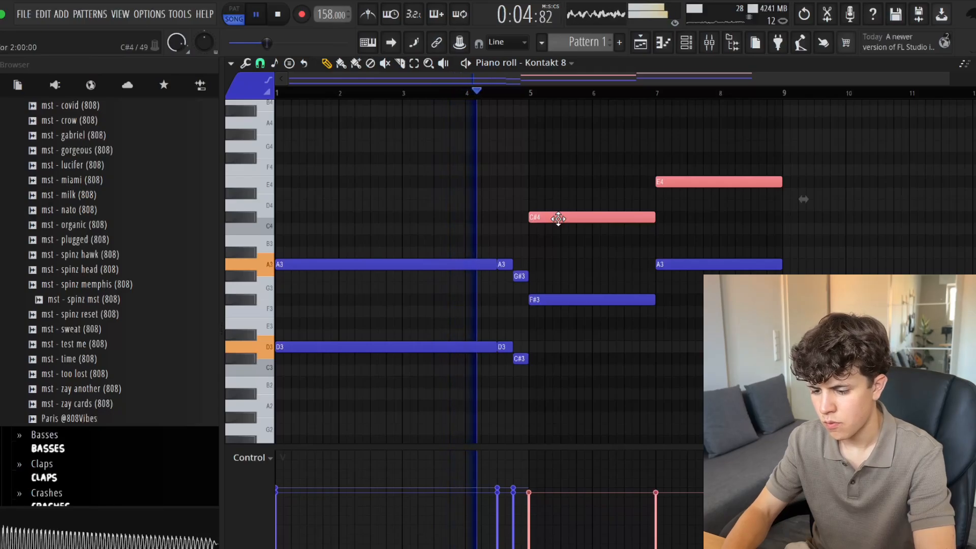
pyautogui.hotkey('ctrl', 'd')
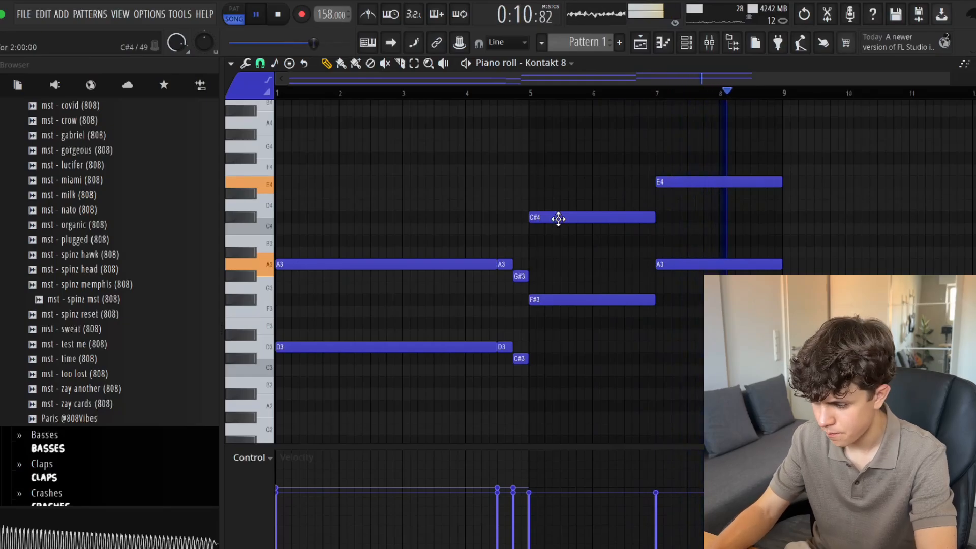
pyautogui.press('space')
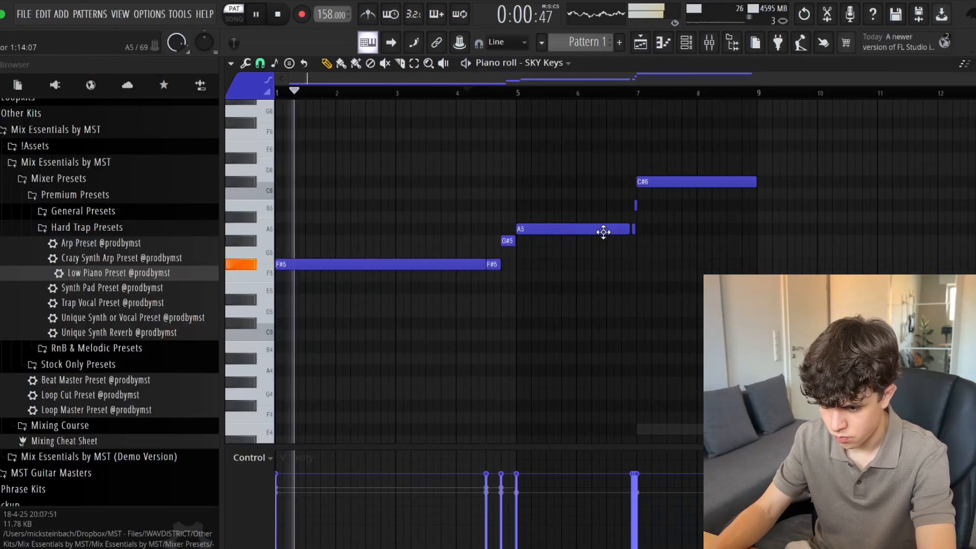
pyautogui.scroll(3, 526, 257)
pyautogui.scroll(-3, 457, 254)
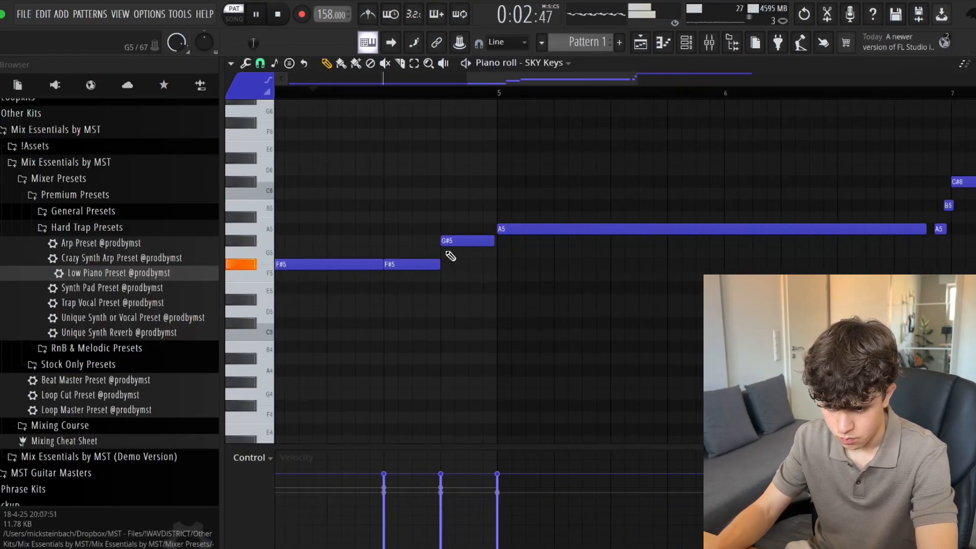
pyautogui.scroll(4, 465, 252)
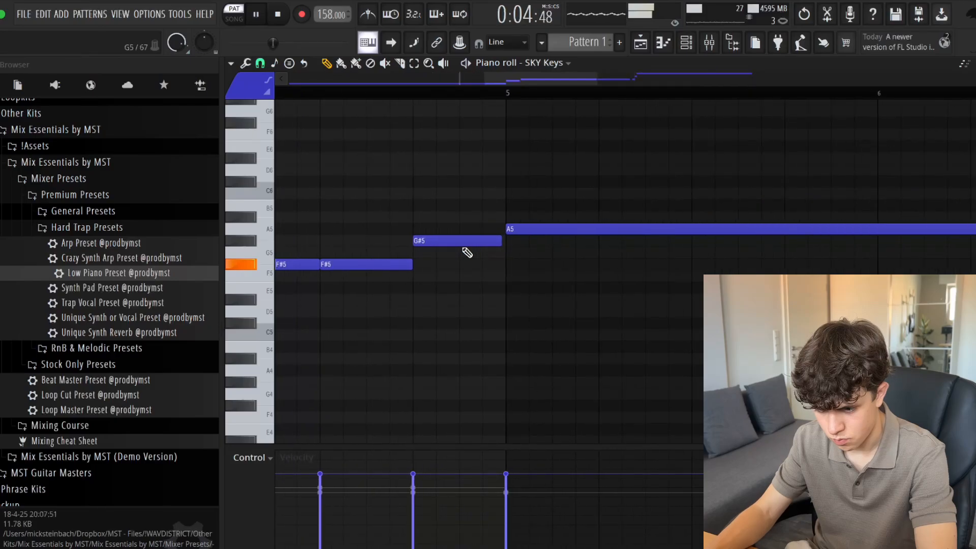
pyautogui.scroll(-5, 584, 256)
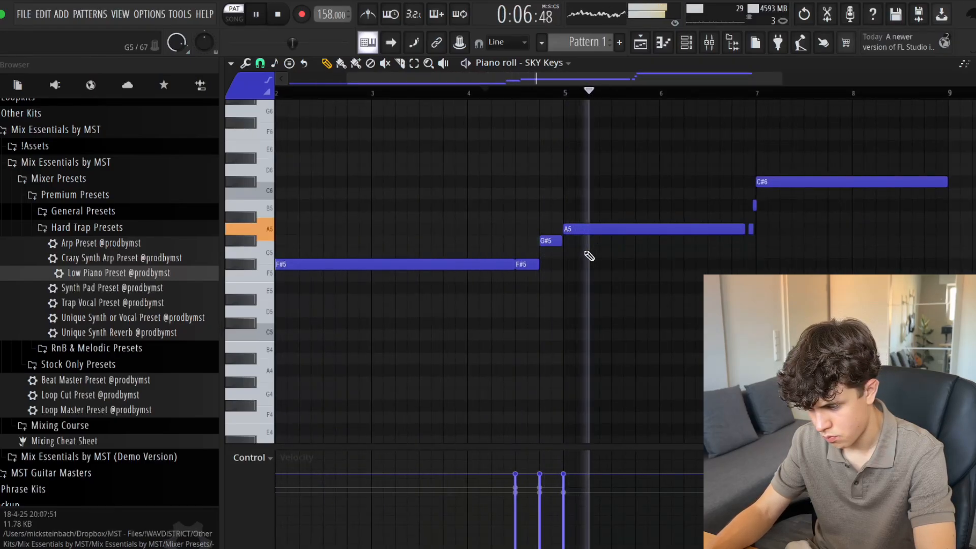
# - Review the SKY Keys melody notes around bars 5 to 9 in the piano roll during playback
pyautogui.scroll(-2, 589, 255)
pyautogui.scroll(8, 729, 242)
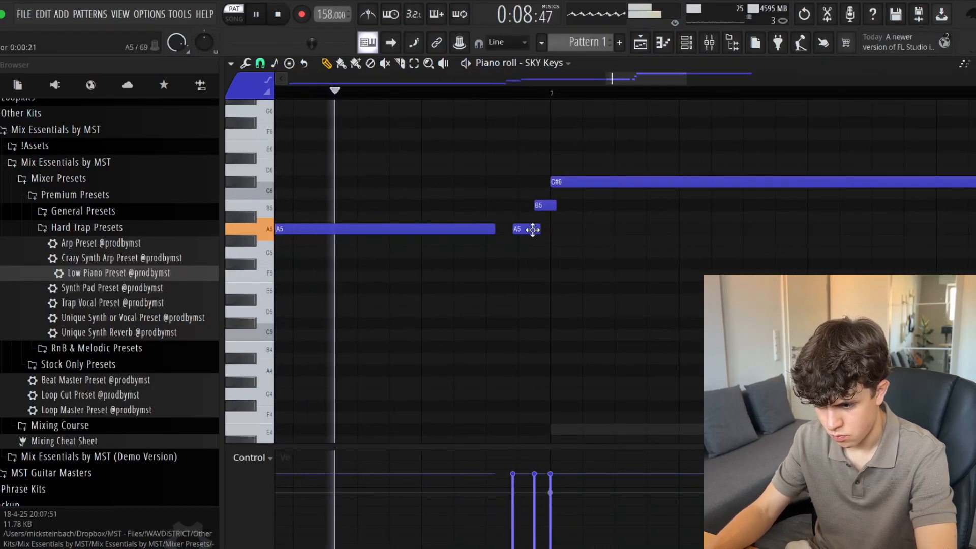
pyautogui.scroll(-6, 543, 226)
pyautogui.scroll(-3, 548, 227)
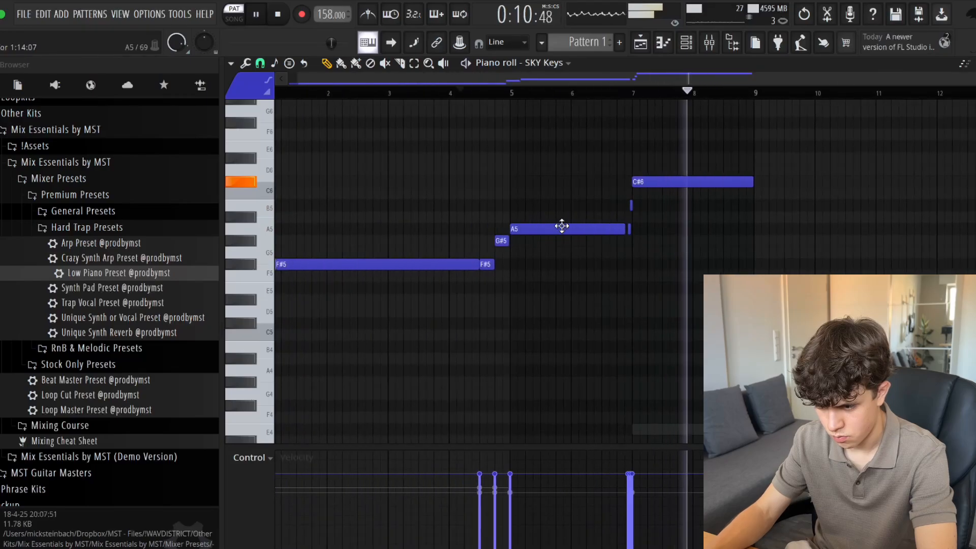
pyautogui.press('Escape')
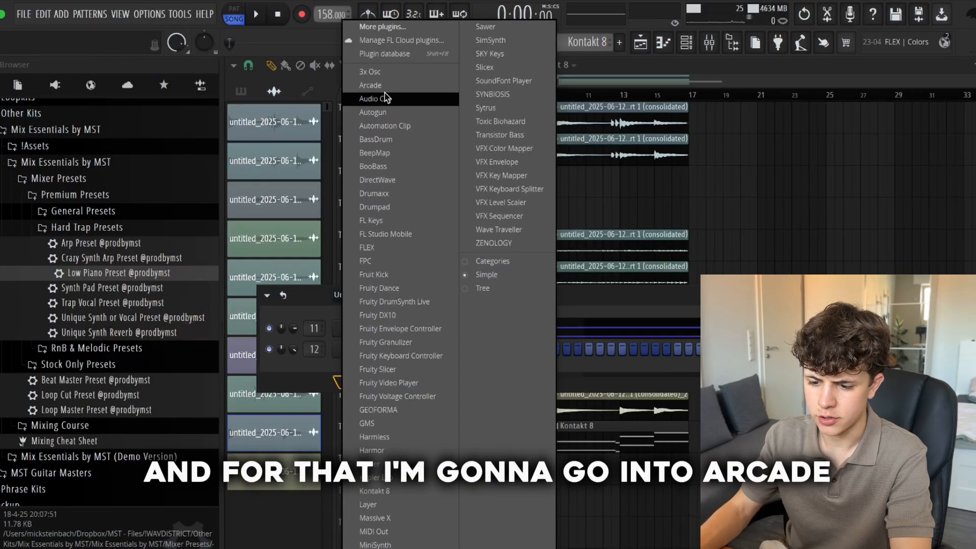
# - Add an Arcade instrument channel for the vocal layer
pyautogui.click(370, 85)
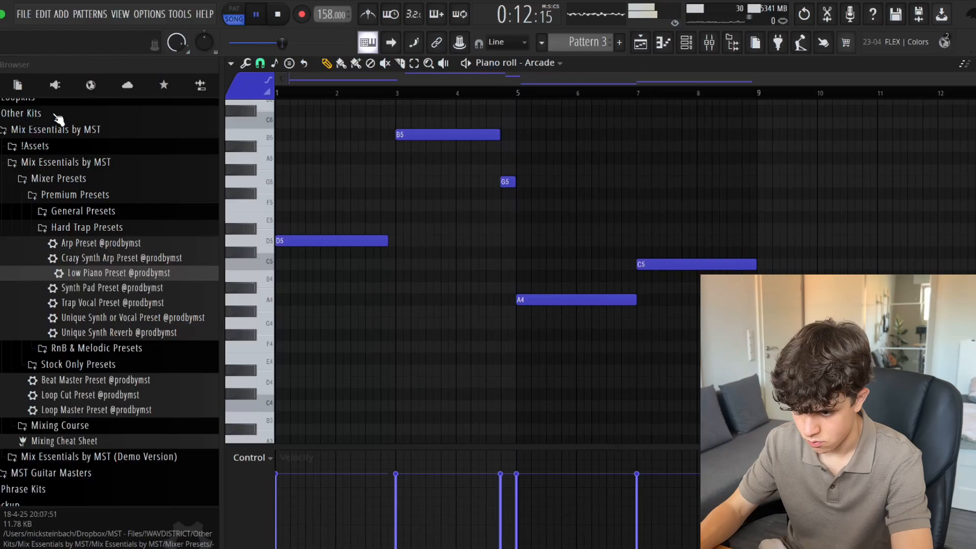
# - Play back the Arcade vocal melody in Pattern 3 and check its notes and mixer effects
pyautogui.scroll(-2, 380, 216)
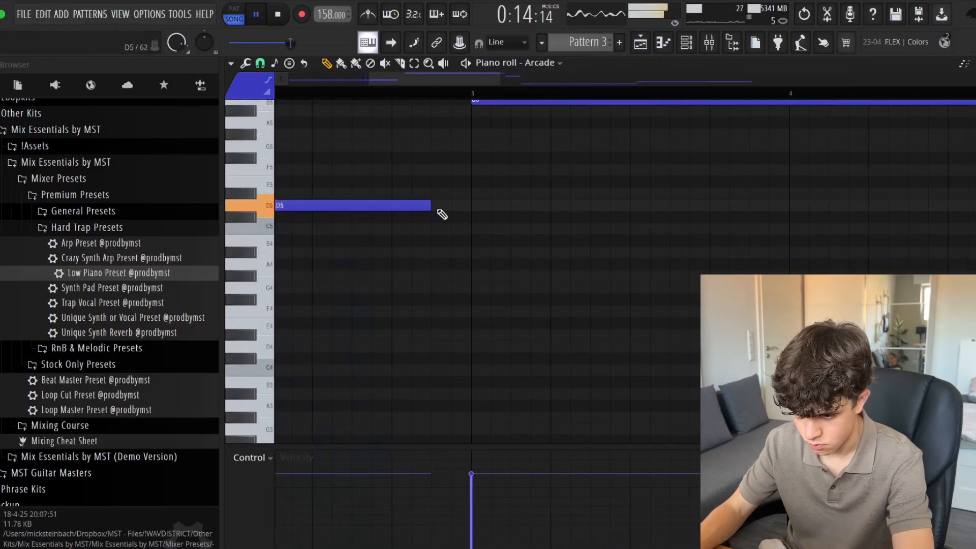
pyautogui.scroll(-3, 442, 211)
pyautogui.scroll(3, 441, 212)
pyautogui.scroll(-2, 441, 214)
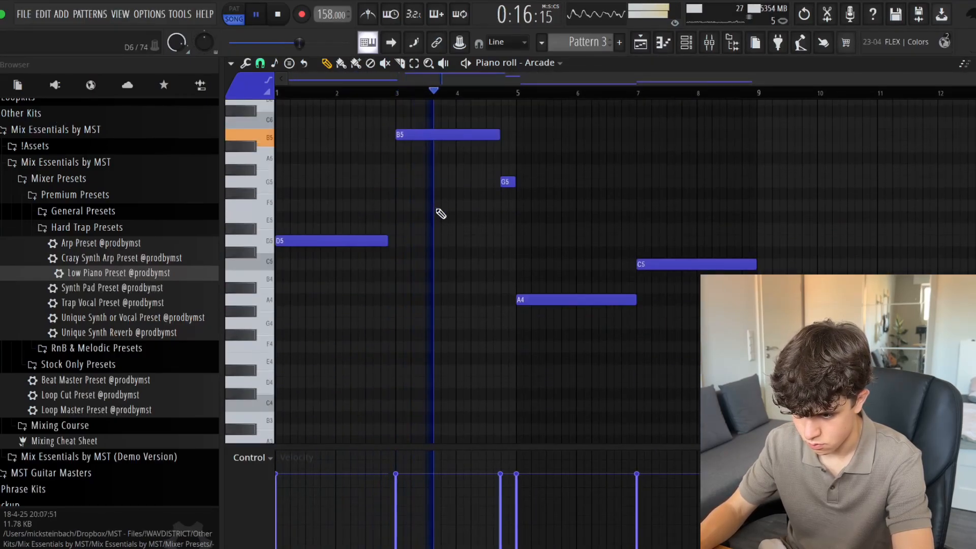
pyautogui.scroll(3, 519, 220)
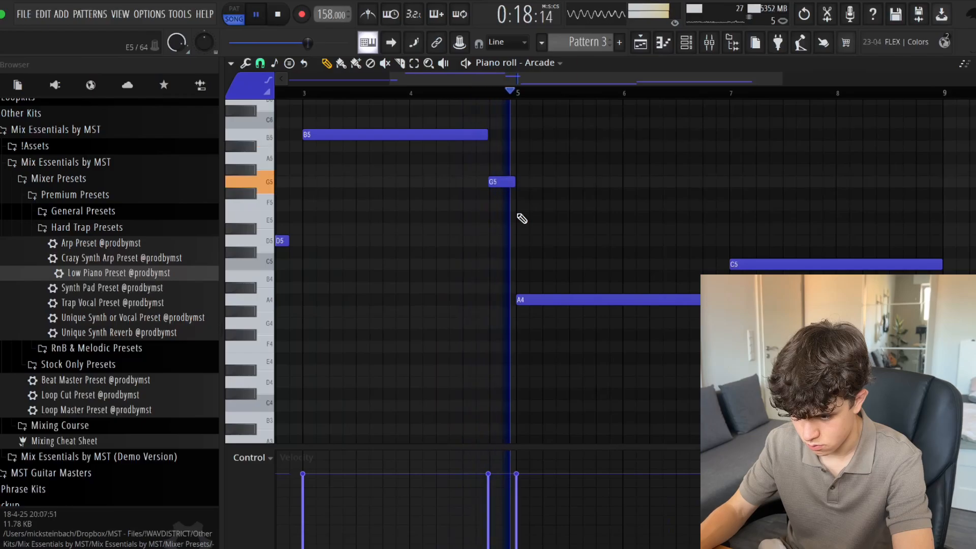
pyautogui.scroll(-2, 521, 218)
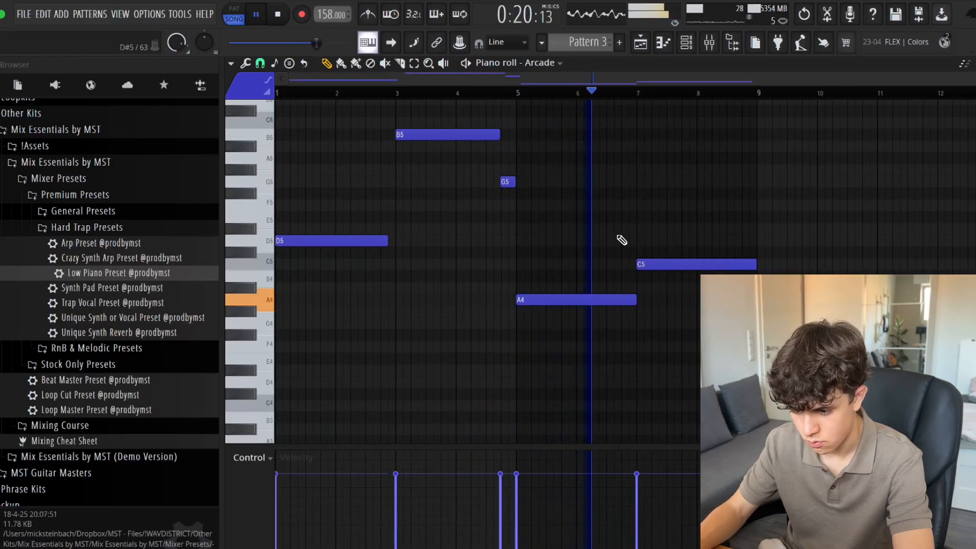
pyautogui.scroll(5, 621, 238)
pyautogui.scroll(-5, 740, 248)
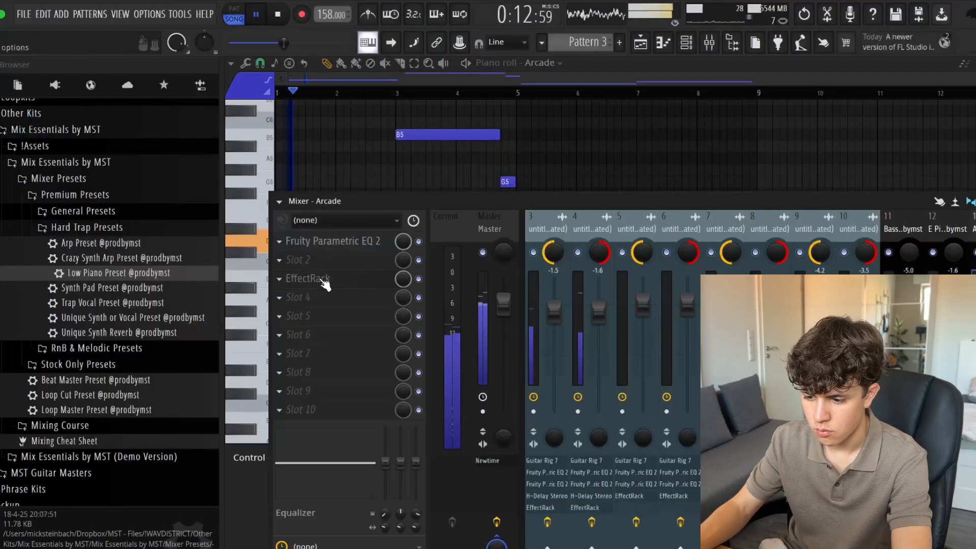
pyautogui.press('Escape')
pyautogui.scroll(2, 364, 296)
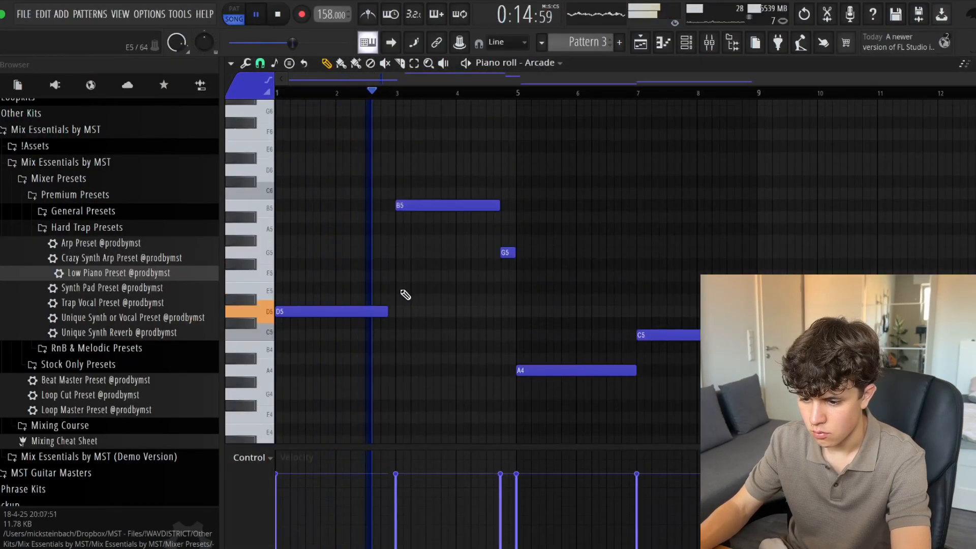
pyautogui.scroll(-1, 487, 285)
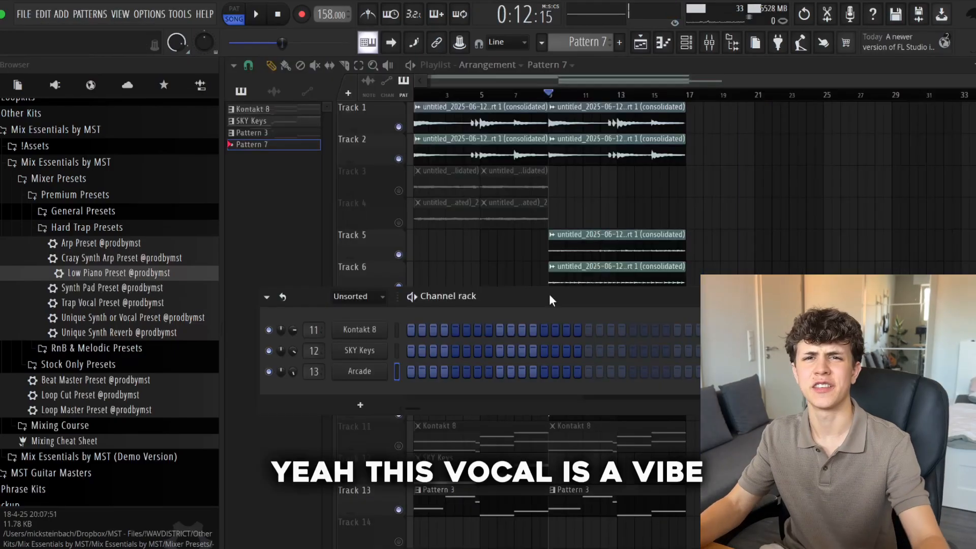
# - Add the mst - first touch (bass) sample from the Basses folder as a new channel
pyautogui.click(356, 410)
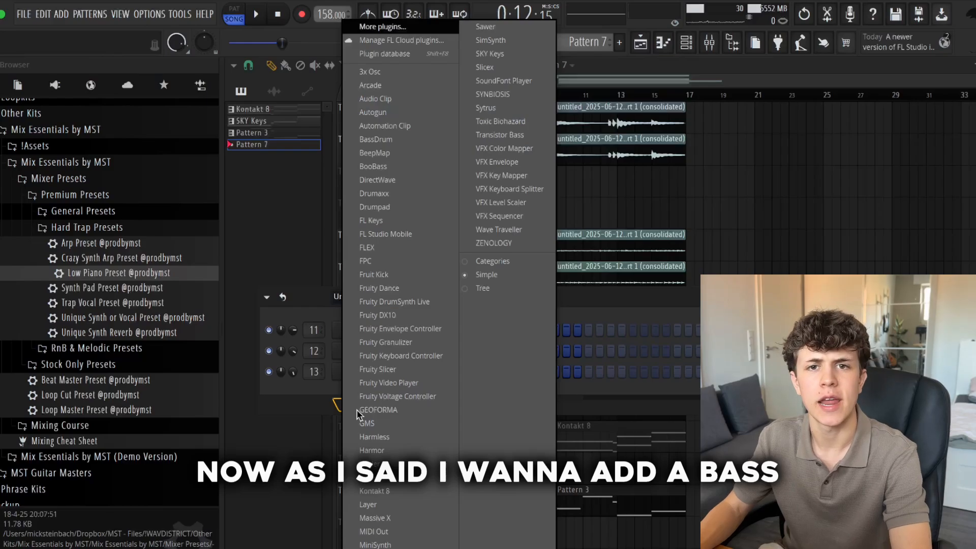
pyautogui.click(324, 293)
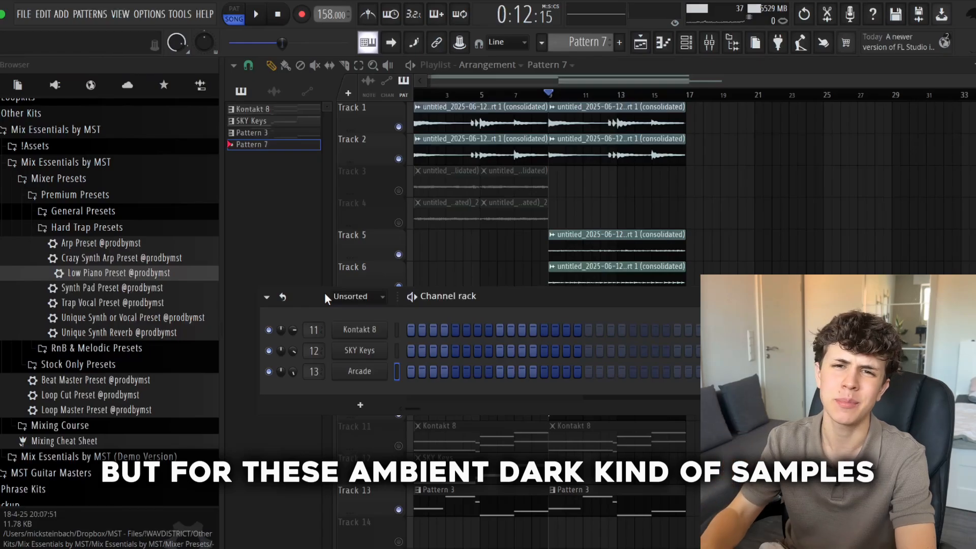
pyautogui.scroll(5, 71, 218)
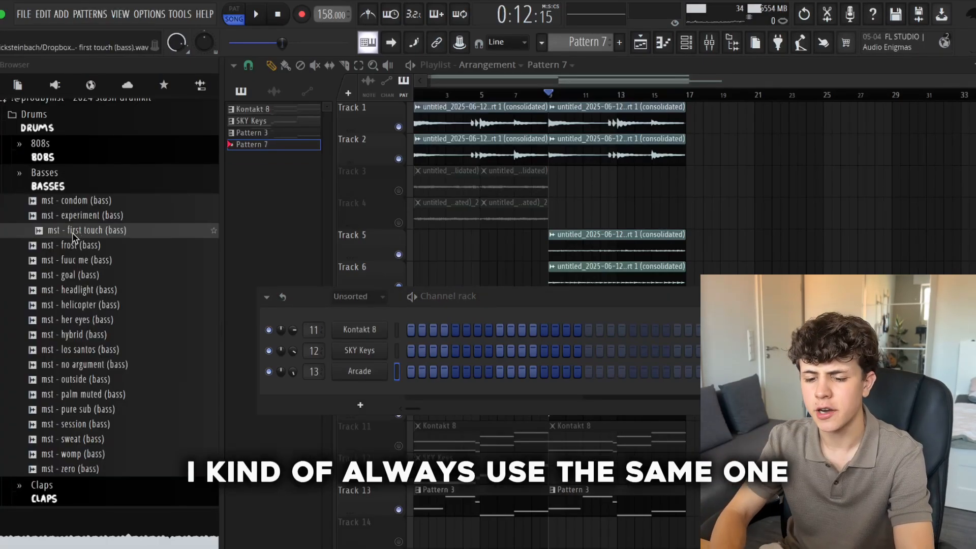
pyautogui.moveTo(80, 235); pyautogui.dragTo(190, 252)
pyautogui.moveTo(318, 352); pyautogui.dragTo(359, 388)
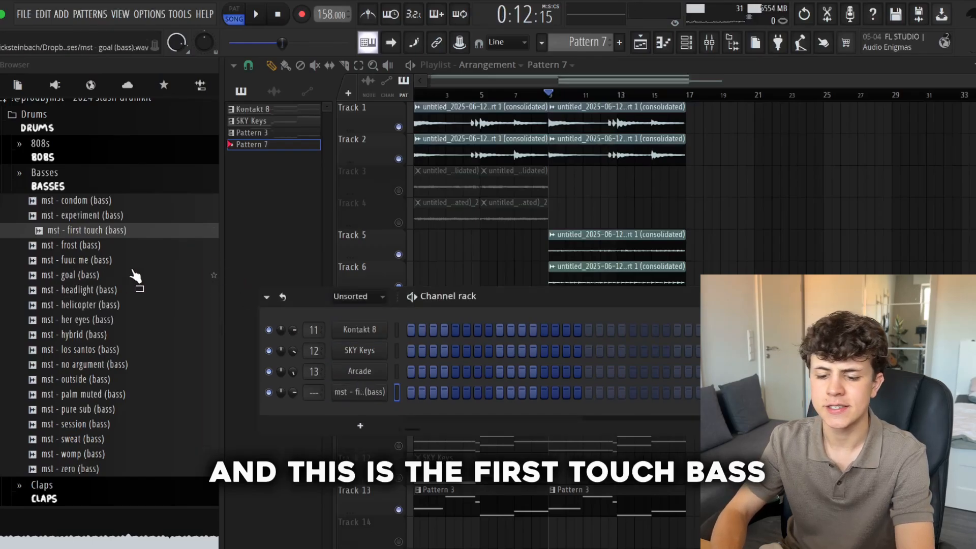
# - Shorten the copied A5 note in the first touch bass melody to a brief pickup ending at bar 7
pyautogui.scroll(3, 91, 235)
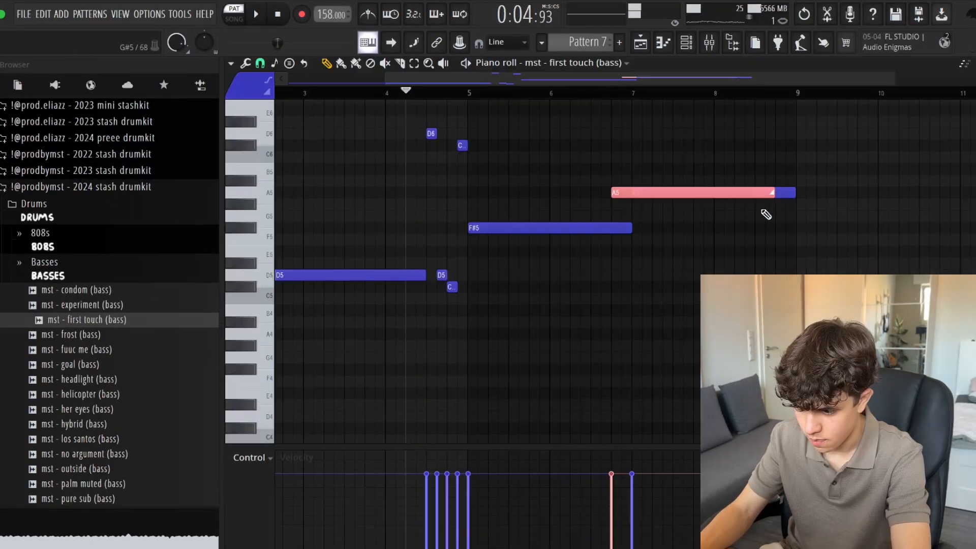
pyautogui.moveTo(767, 211); pyautogui.dragTo(632, 191)
pyautogui.scroll(2, 623, 204)
pyautogui.keyDown('ctrl'); pyautogui.click(659, 203); pyautogui.keyUp('ctrl')
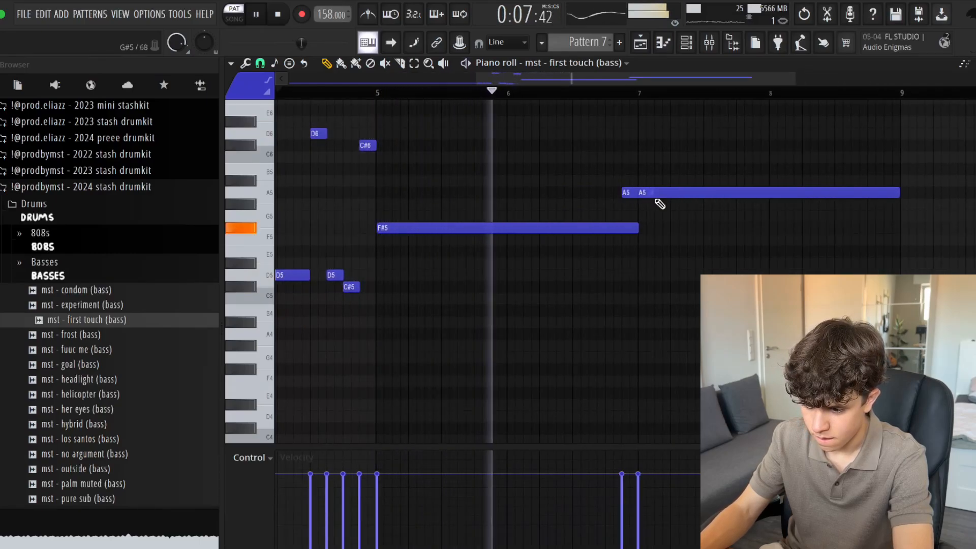
pyautogui.keyDown('ctrl'); pyautogui.click(648, 194); pyautogui.keyUp('ctrl')
pyautogui.click(639, 159)
pyautogui.scroll(-3, 638, 159)
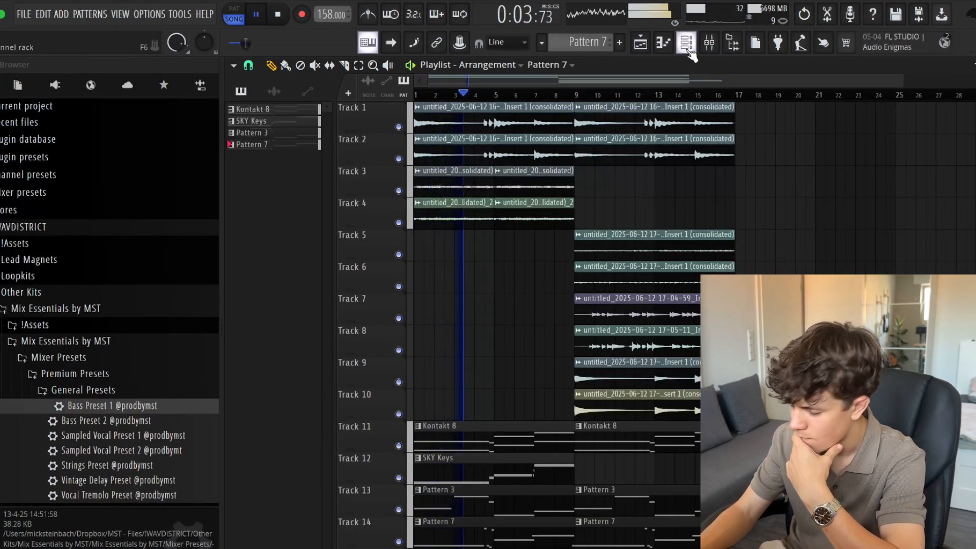
# - Adjust the Crystallizer mix in the EffectRack on the Arcade mixer track
pyautogui.click(686, 47)
pyautogui.click(708, 44)
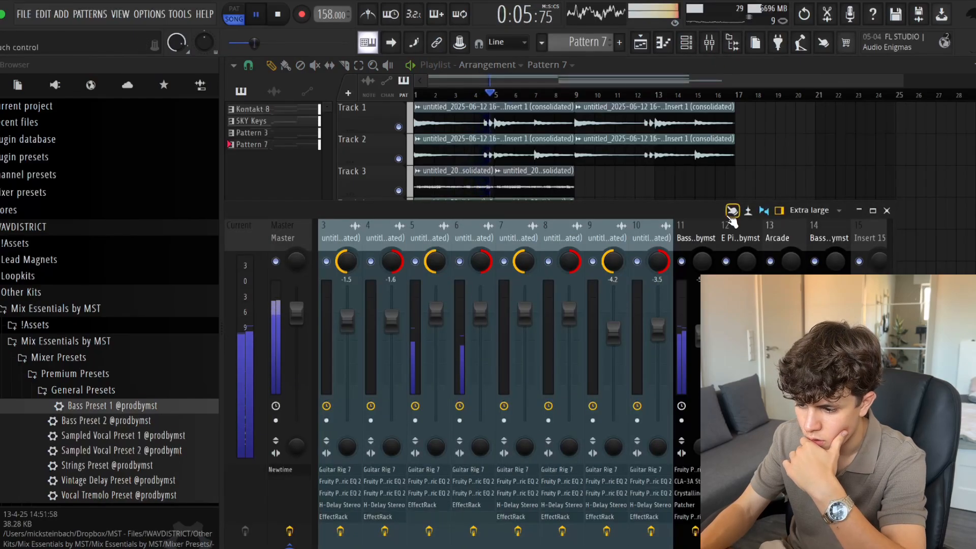
pyautogui.moveTo(559, 209); pyautogui.dragTo(755, 225)
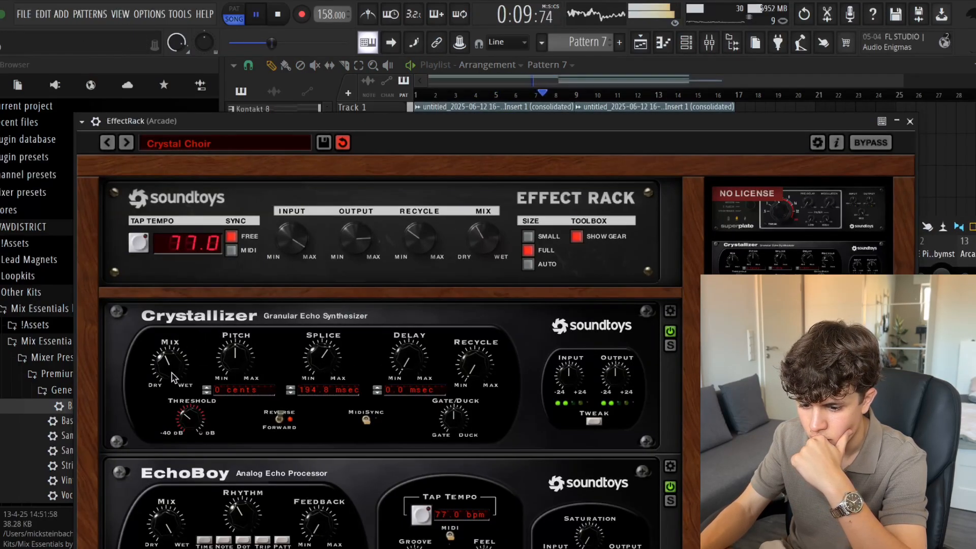
pyautogui.moveTo(173, 376); pyautogui.dragTo(340, 328)
pyautogui.click(910, 120)
pyautogui.click(315, 309)
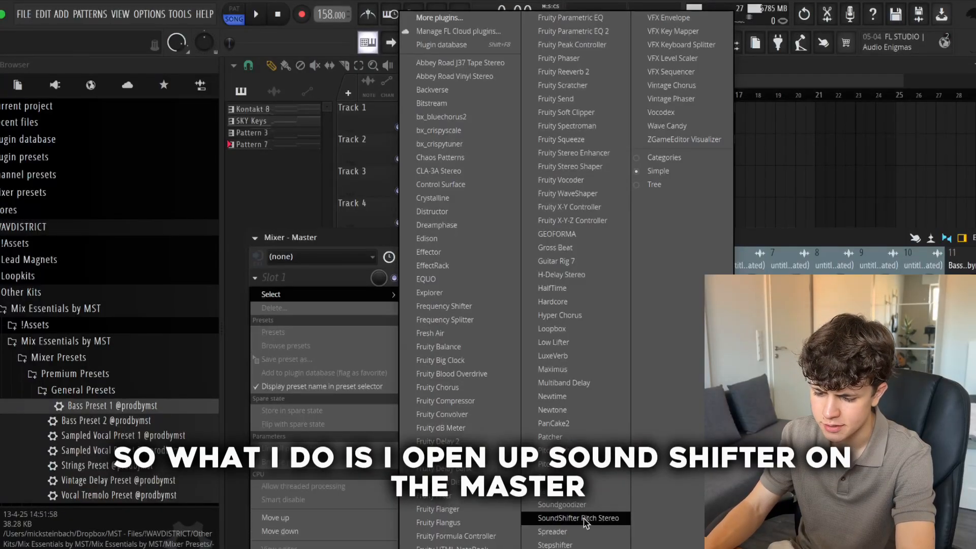
# - Insert SoundShifter Pitch Stereo in slot 1 of the Master track and transpose the mix down a major second
pyautogui.click(585, 518)
pyautogui.moveTo(345, 132); pyautogui.dragTo(413, 111)
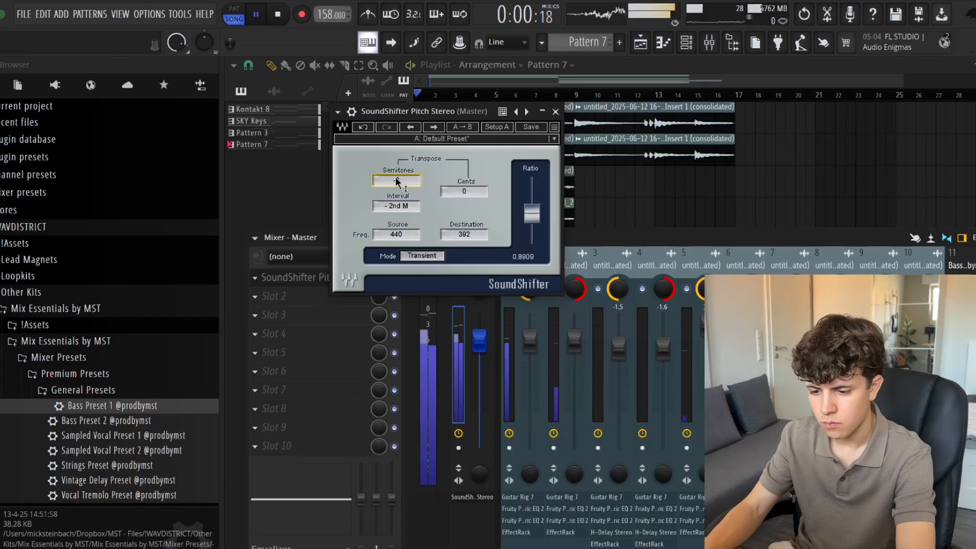
pyautogui.moveTo(417, 118); pyautogui.dragTo(657, 162)
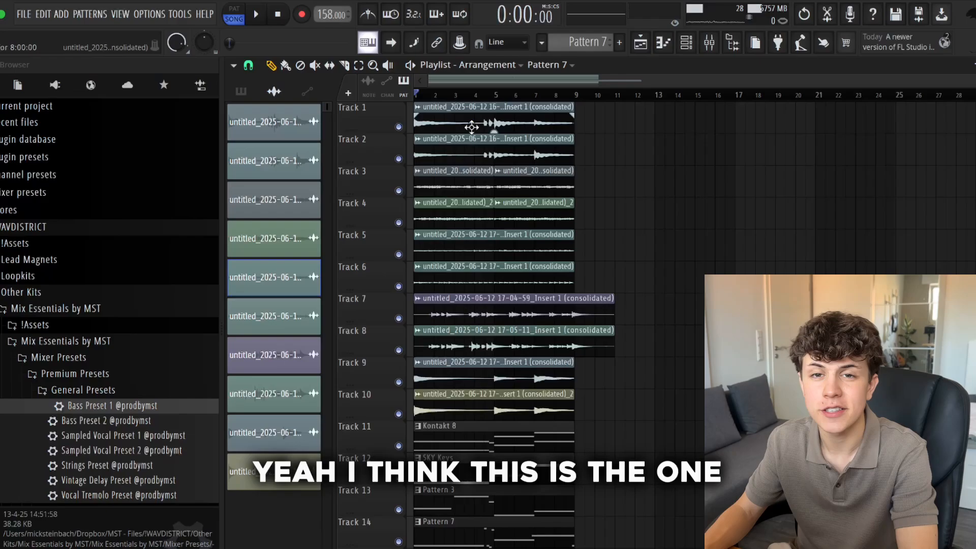
# - Select all playlist clips and move them from bar 1 to start at bar 5
pyautogui.hotkey('ctrl', 'a')
pyautogui.moveTo(469, 127); pyautogui.dragTo(559, 76)
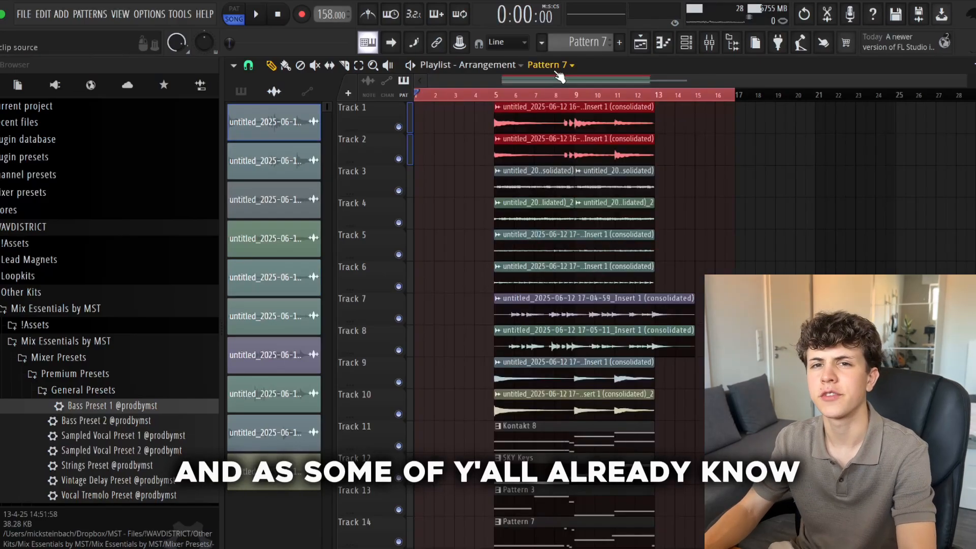